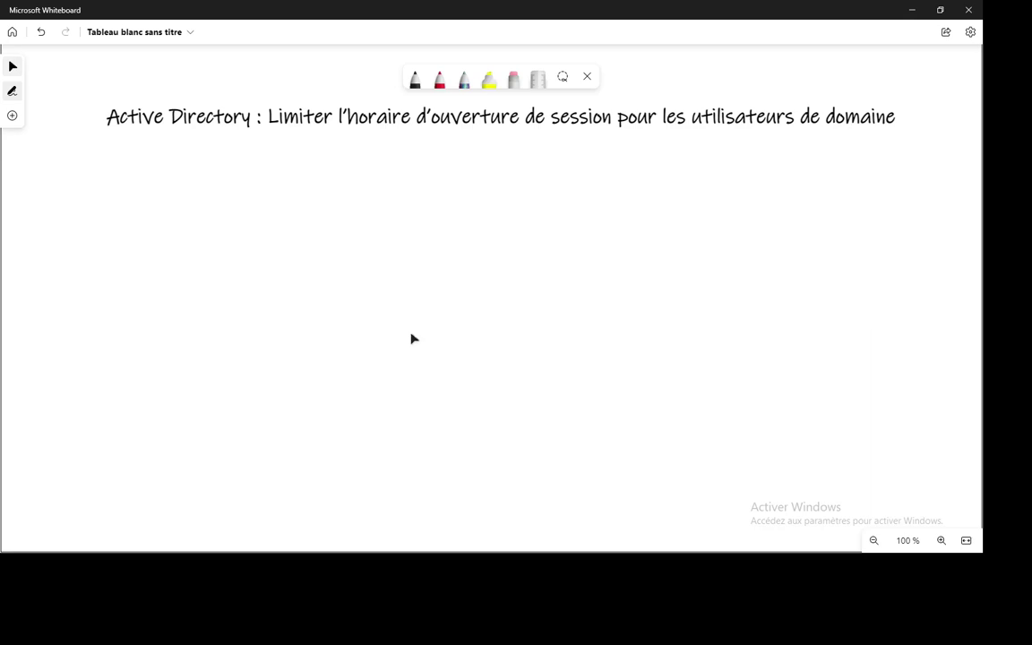
- Switch from Whiteboard to the VMware window showing Active Directory Users and Computers
key(alt+Tab)
key(alt+Tab)
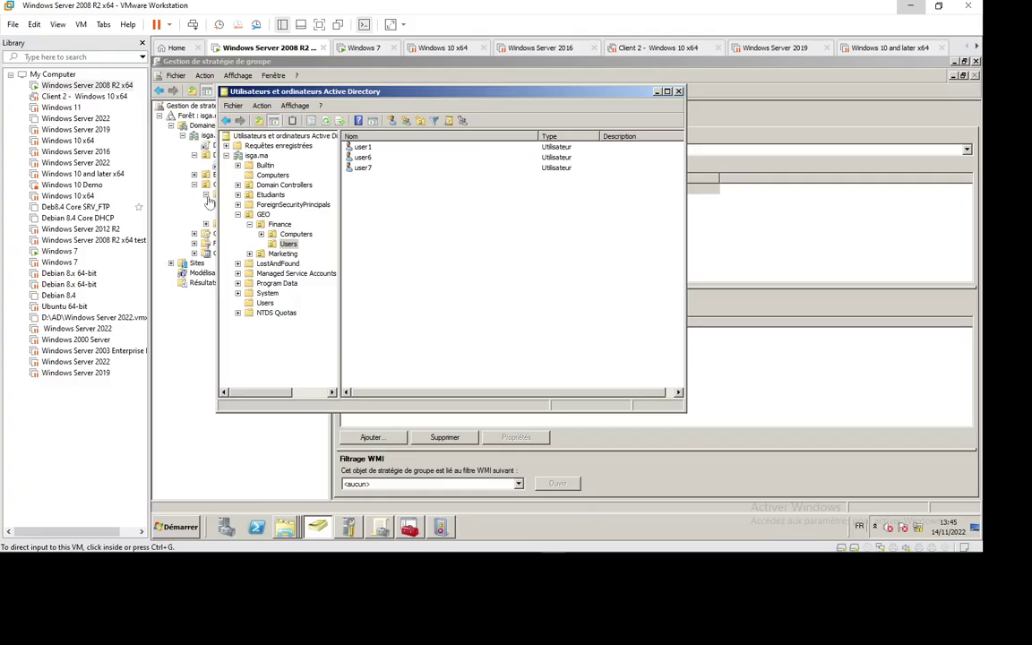
- Open user1's properties on the Compte tab and bring up the Horaires d'accès logon-hours grid
click(362, 149)
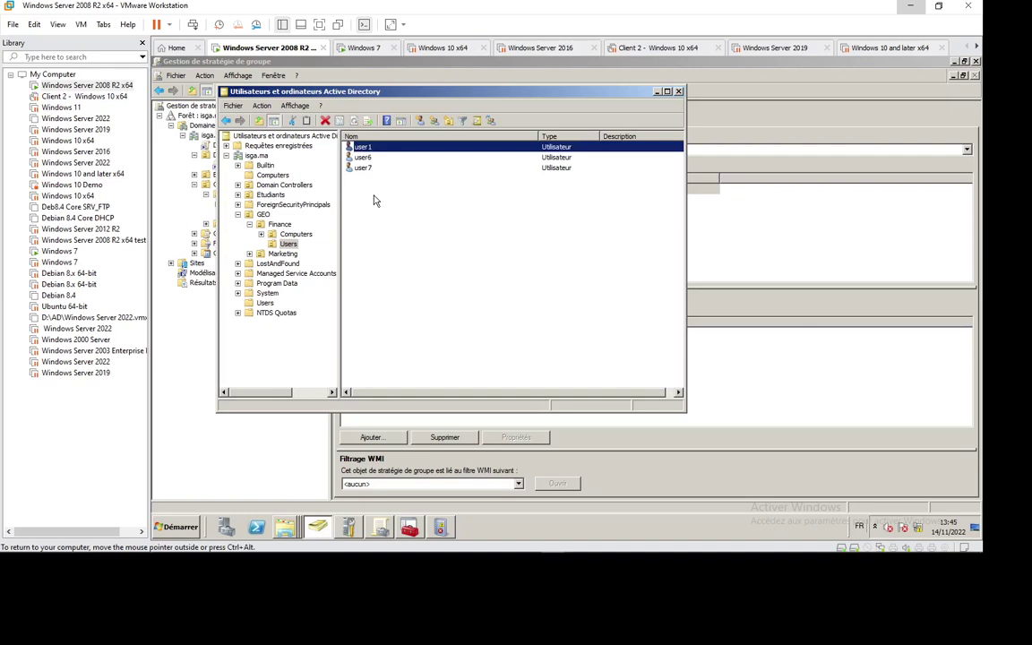
key(Return)
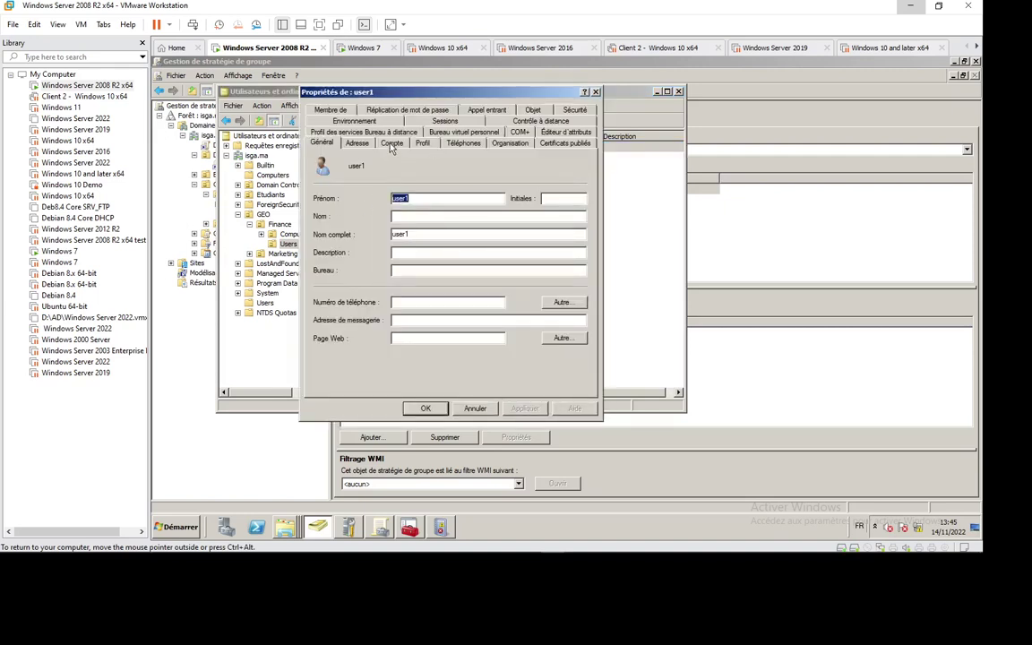
click(392, 145)
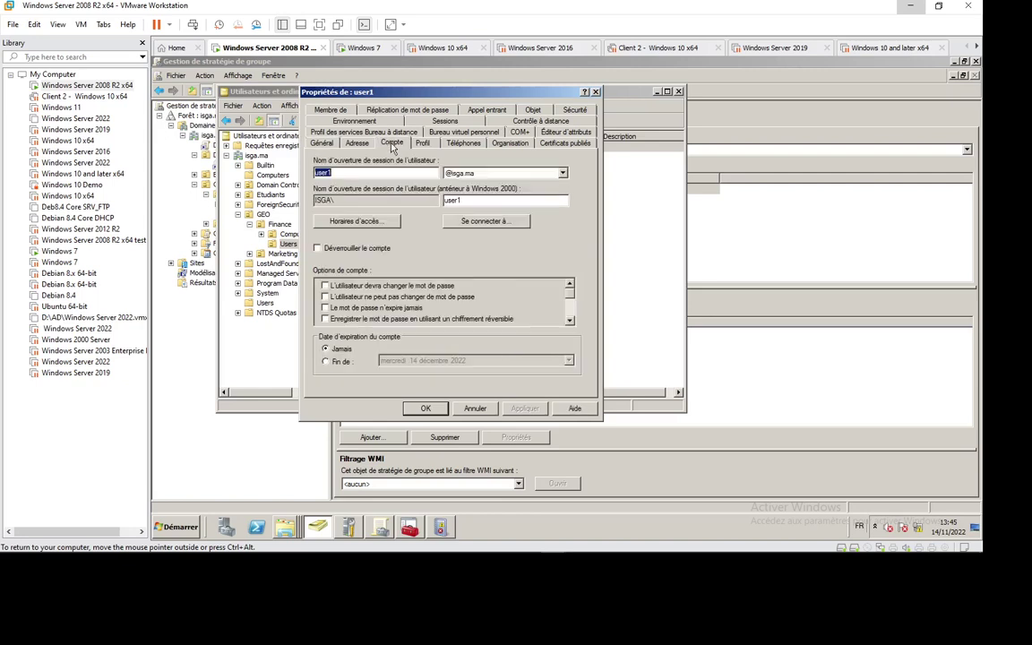
click(363, 221)
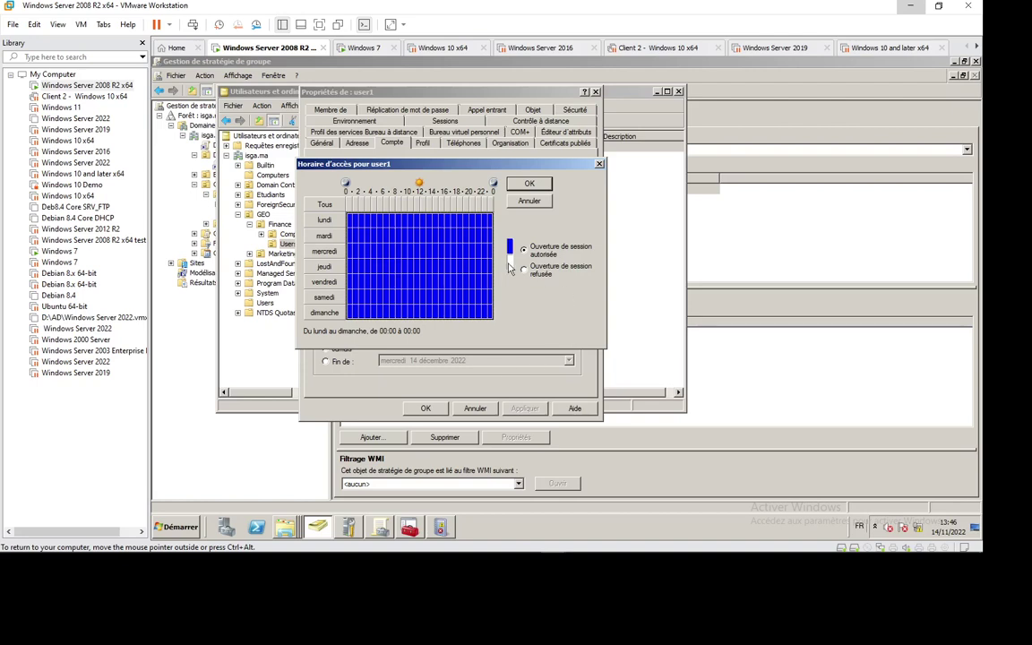
- Deny user1 logon for all of Monday, Sunday and Saturday
mouse_move(918, 557)
drag(351, 223, 491, 222)
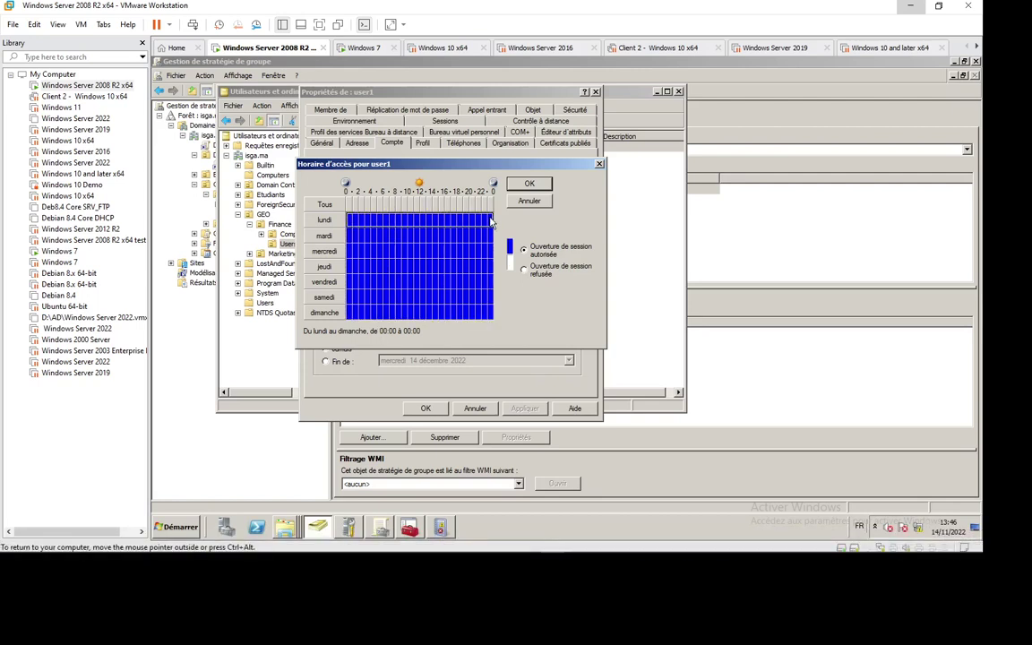
click(524, 272)
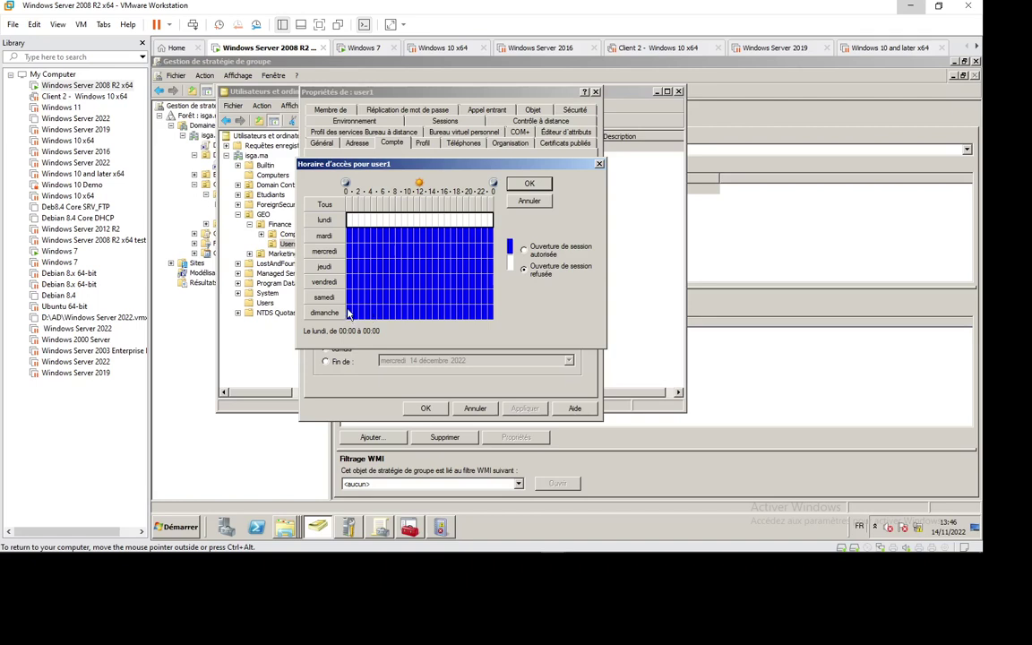
drag(350, 311, 507, 313)
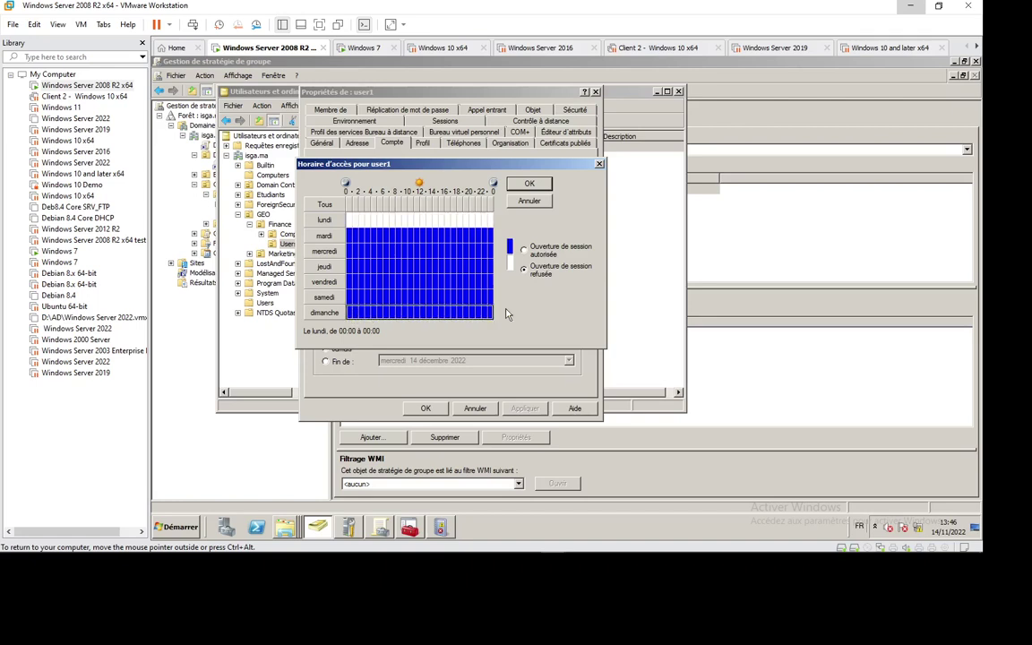
click(524, 269)
drag(355, 303, 495, 299)
click(526, 269)
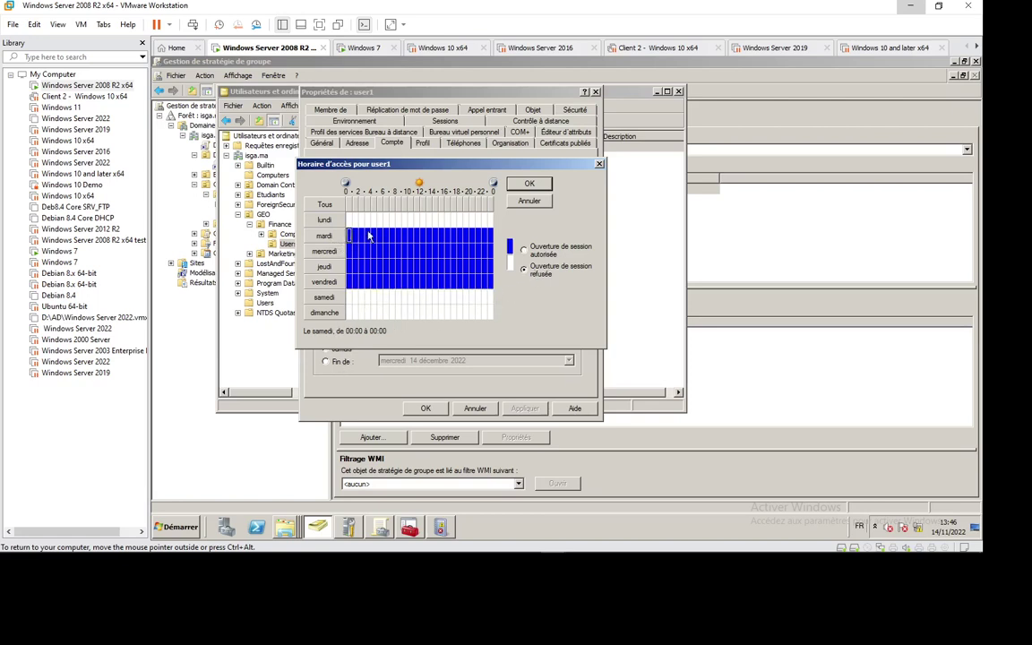
- Deny logon Tuesday to Friday from 00:00 to 07:00 and from 17:00 to midnight
drag(352, 235, 391, 286)
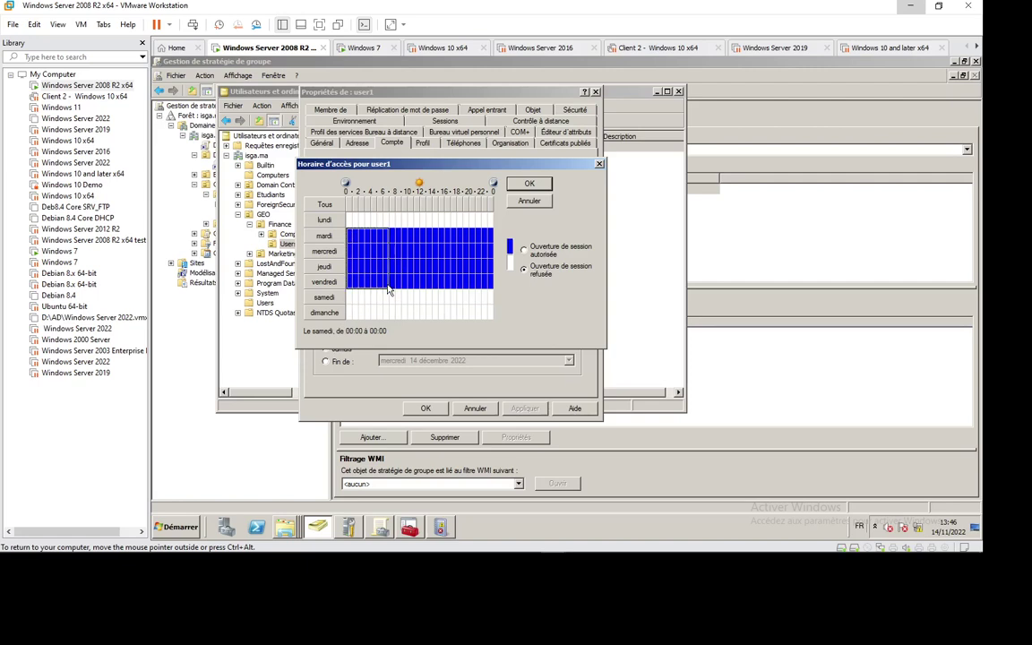
click(523, 269)
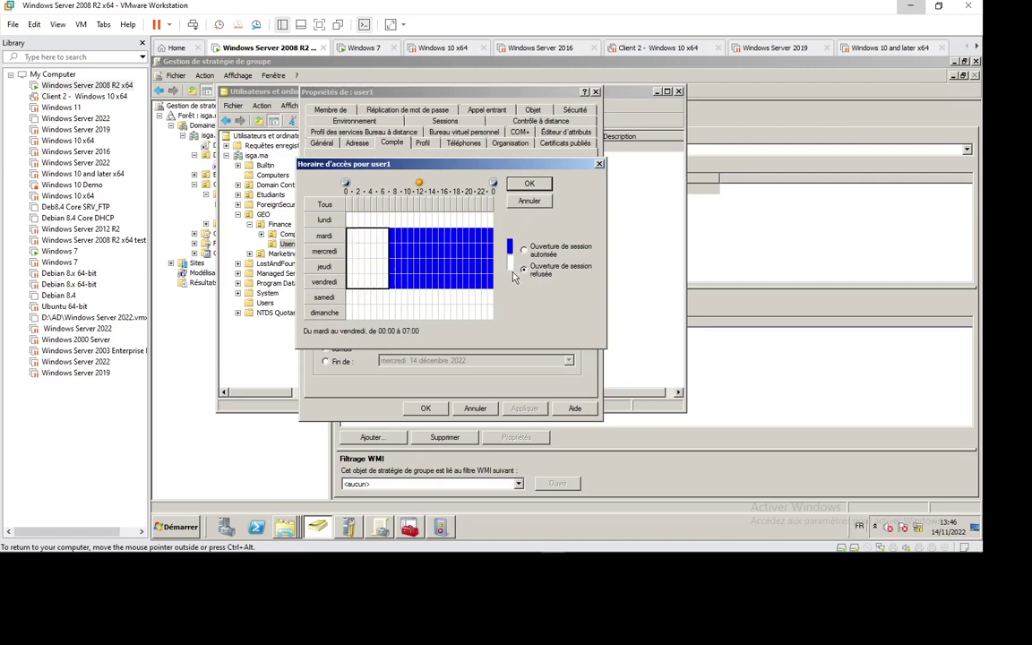
click(449, 238)
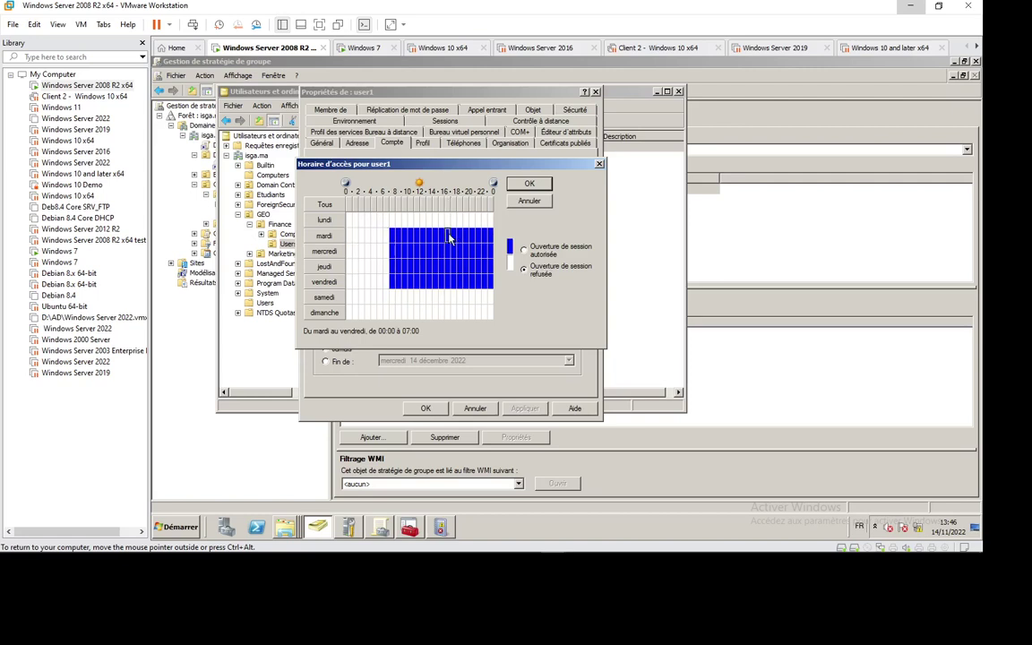
drag(450, 239, 483, 287)
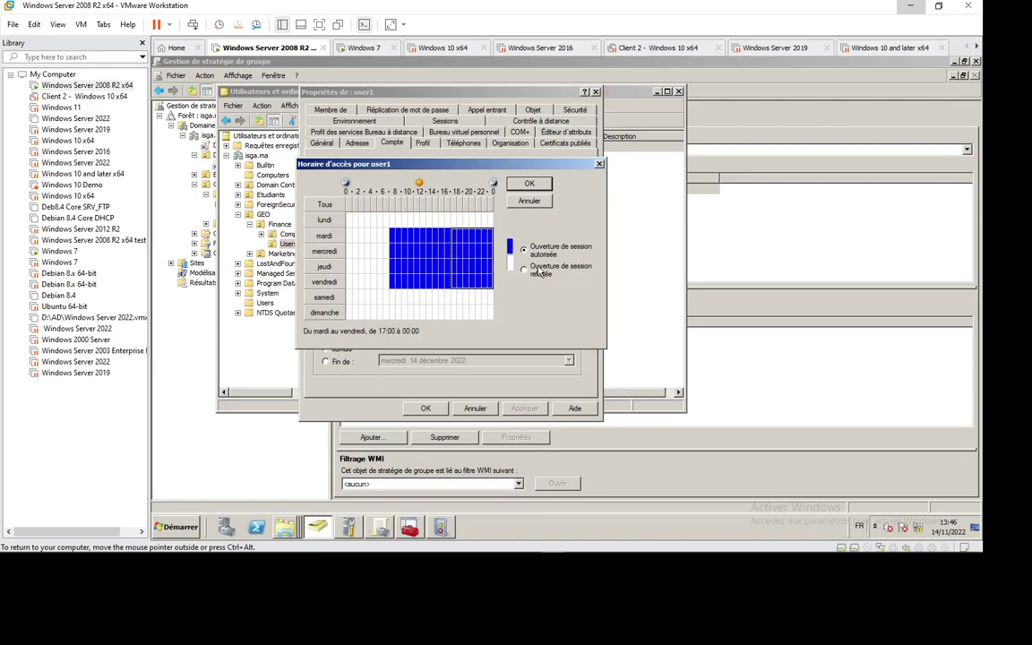
click(523, 269)
click(454, 296)
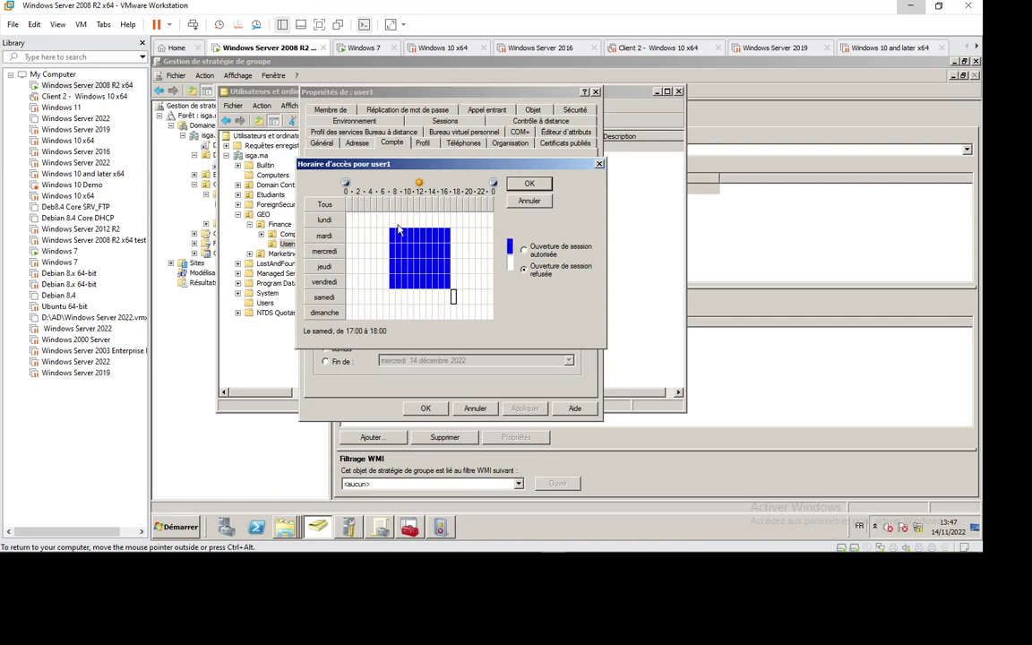
- Confirm the new logon hours, apply them, and close user1's properties
click(529, 182)
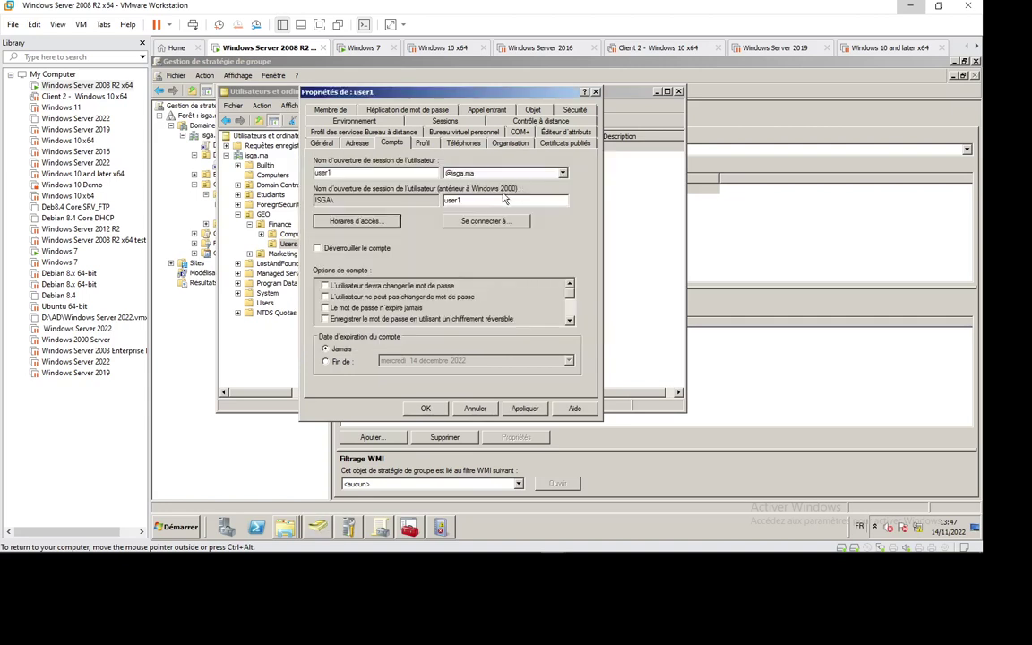
click(525, 408)
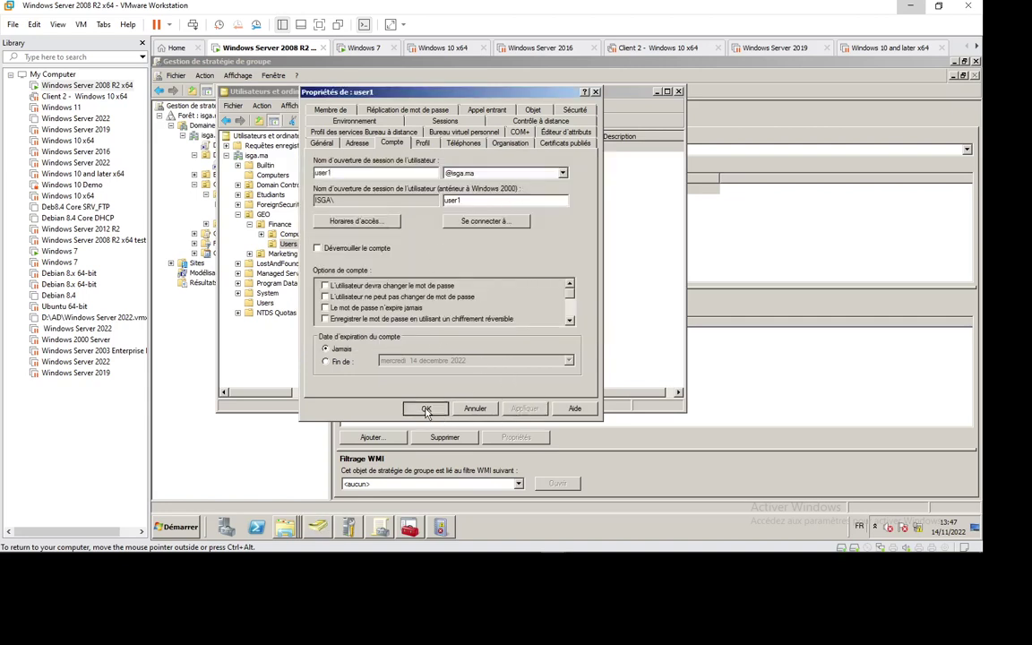
click(426, 408)
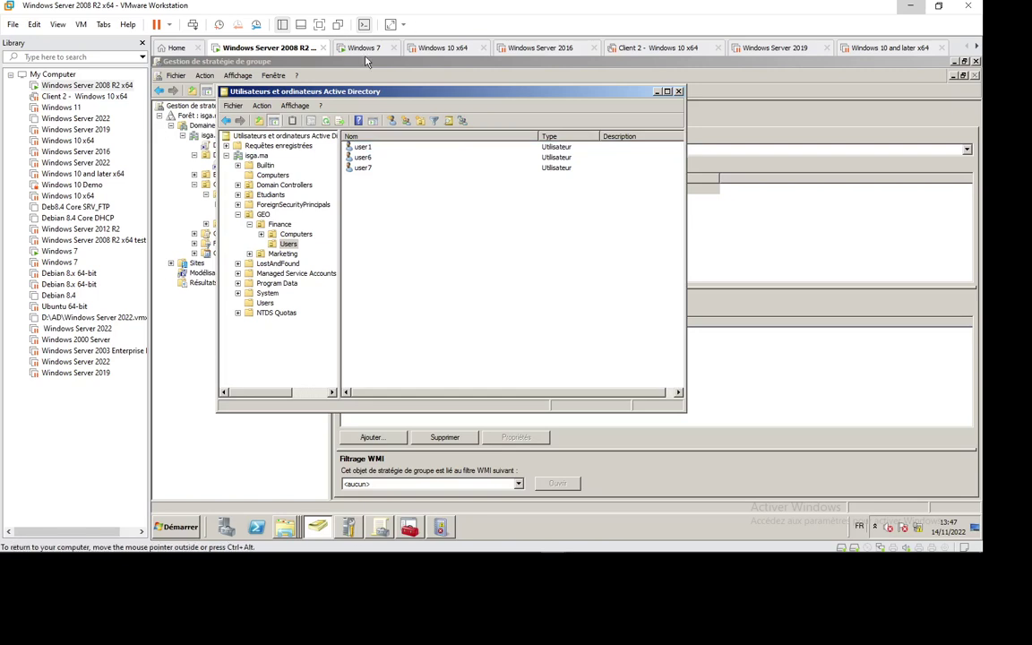
- On the Windows 7 client, log off the current user7 session
click(358, 48)
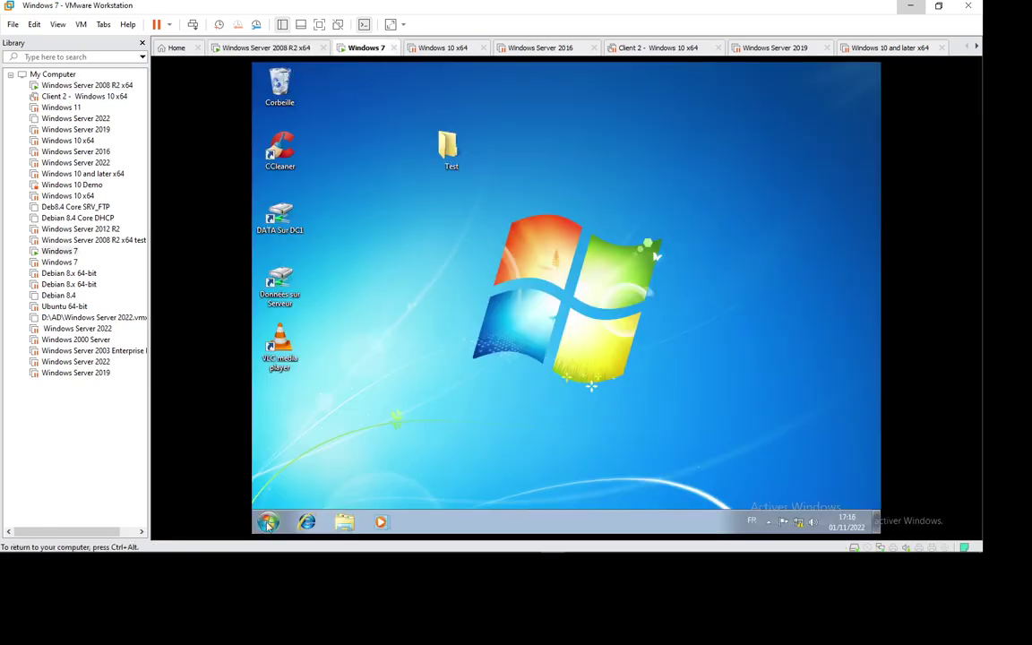
click(267, 522)
click(487, 490)
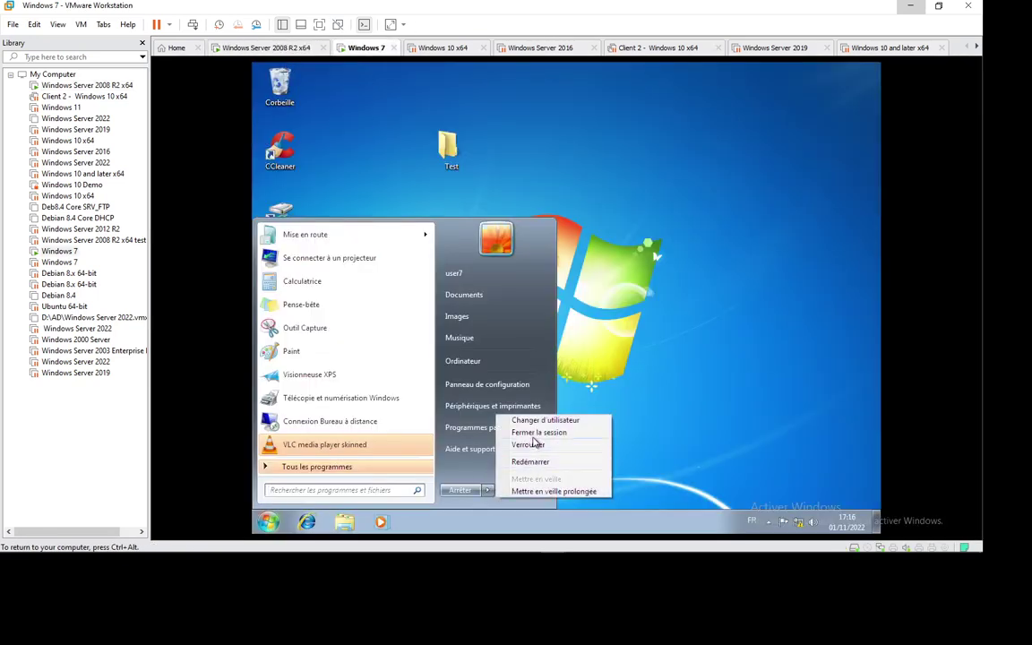
click(437, 450)
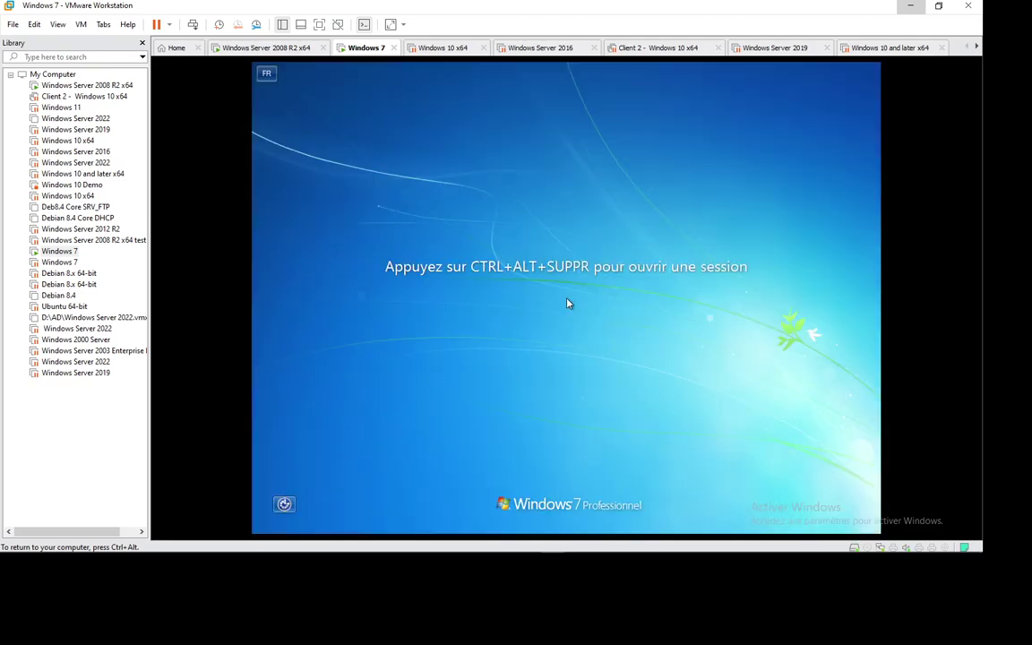
- Sign in as another user, user1, retrying with a corrected password after the first is rejected
click(192, 25)
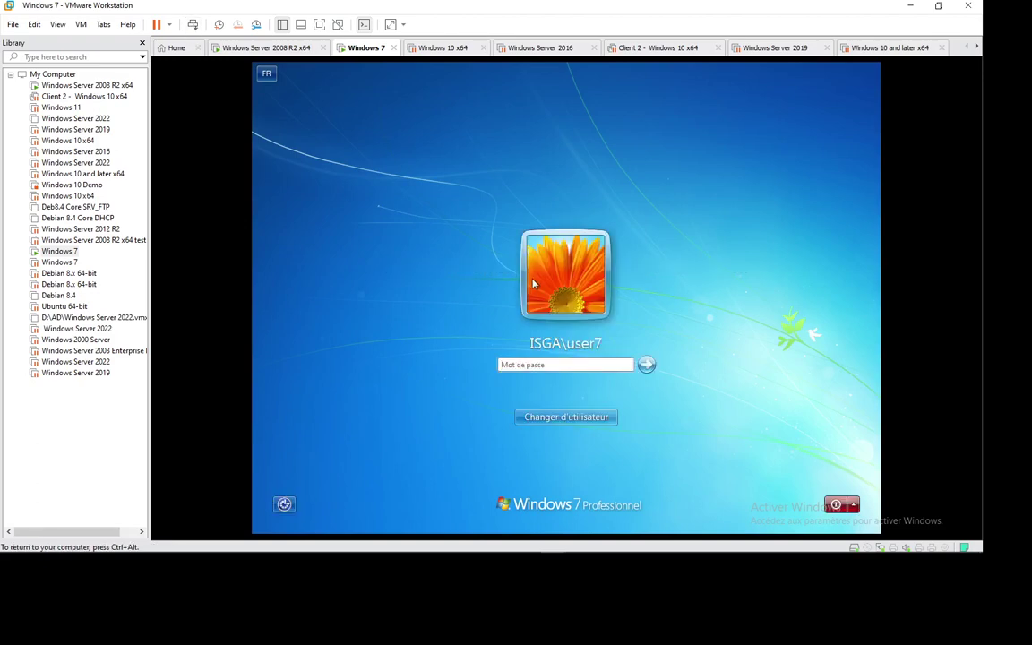
click(569, 419)
click(627, 329)
text(use)
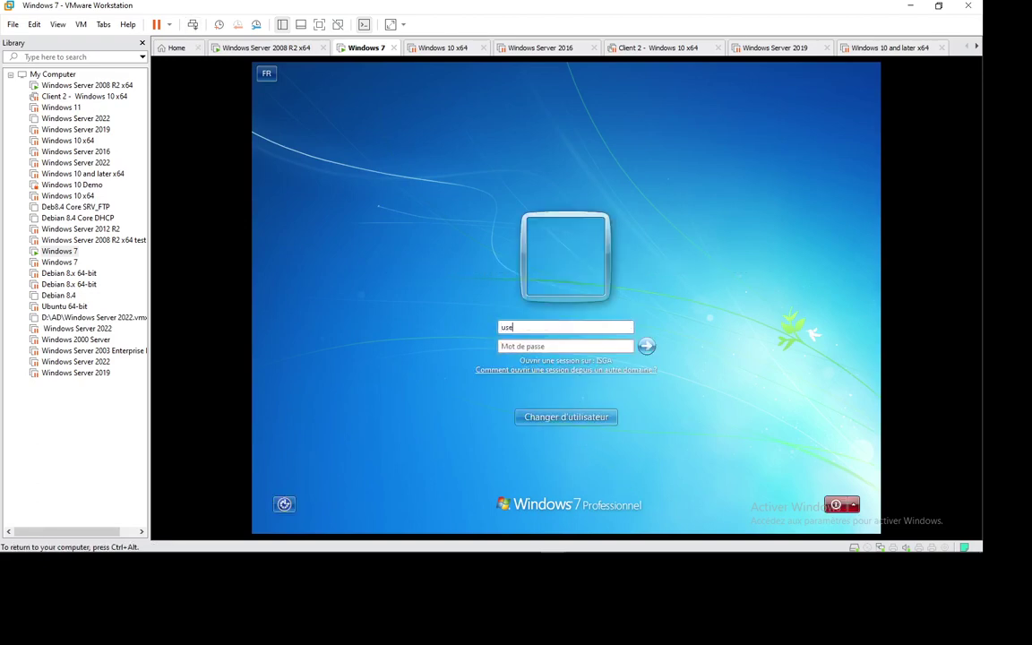
text(r1)
key(Tab)
text(Pa$$w0rd)
key(Return)
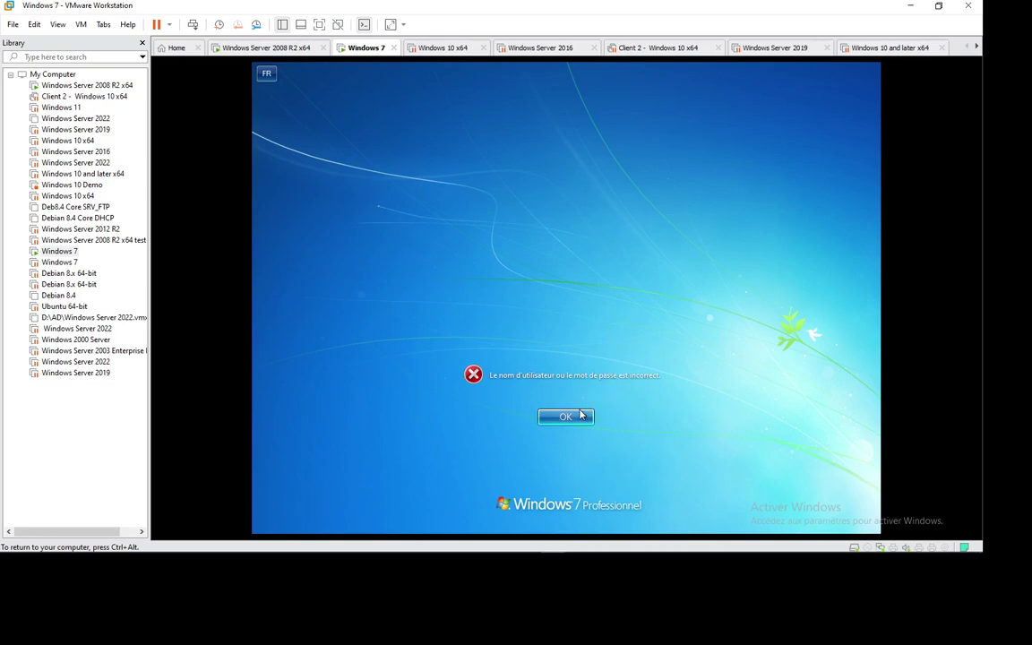
click(566, 417)
text(P)
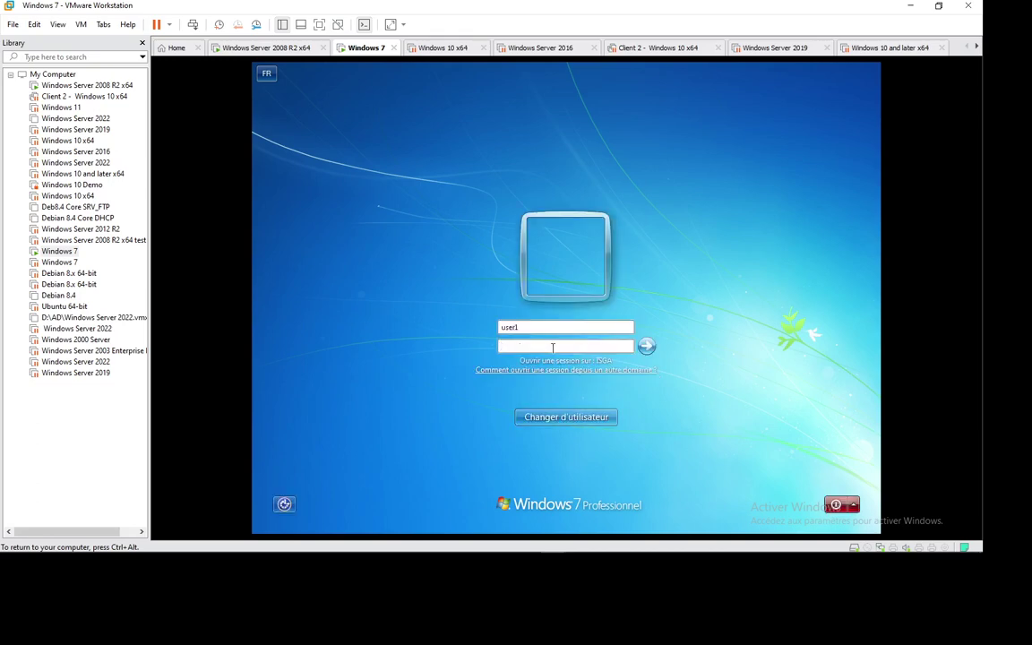
text(@ssw0rd)
key(Return)
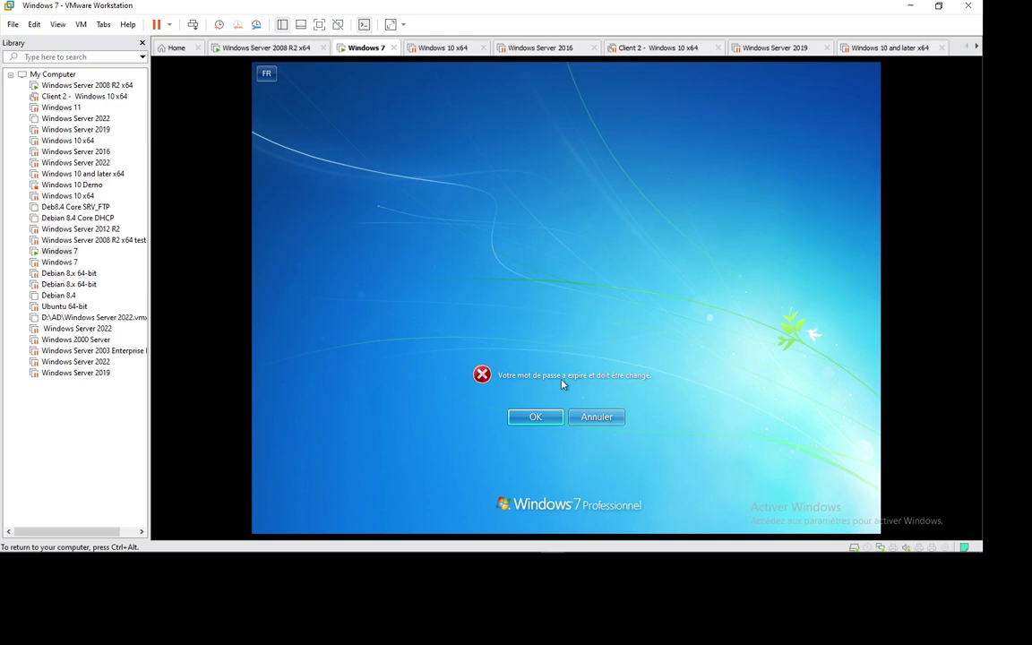
- Set a new password for user1's expired password, dismiss the logon-hours refusal, and return to the server
click(533, 417)
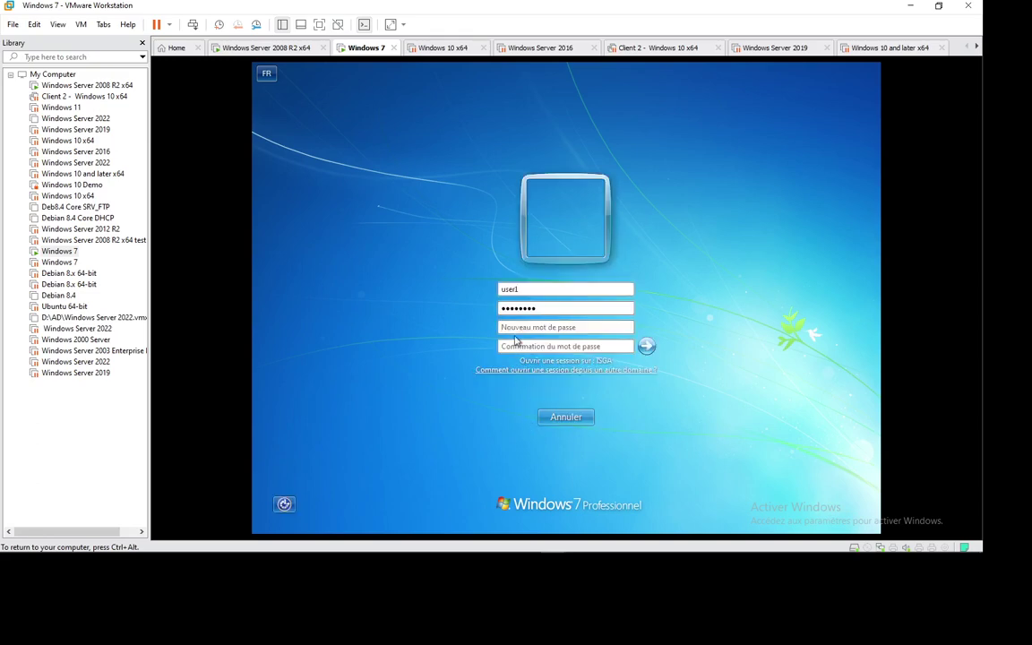
text(P@ssw0rd)
key(Tab)
text(P@ssw0rd)
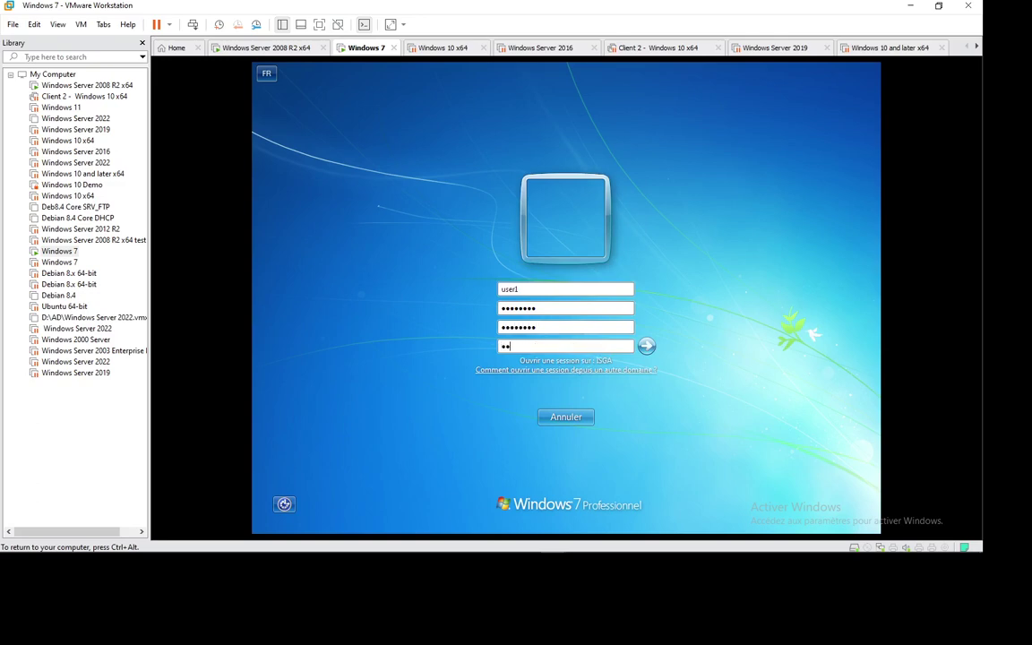
key(Return)
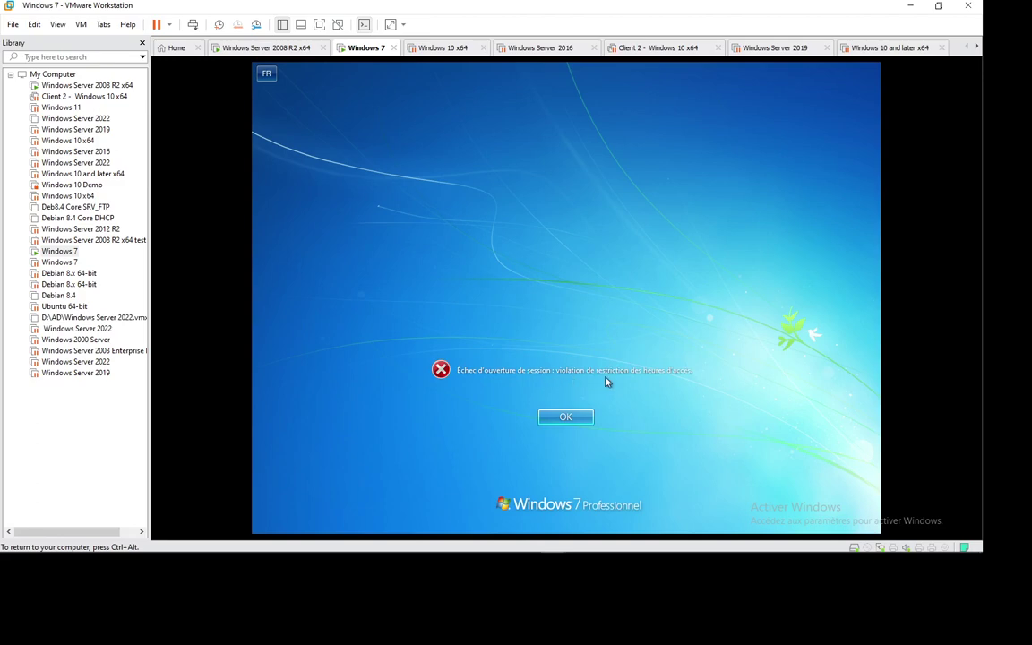
click(566, 416)
click(278, 50)
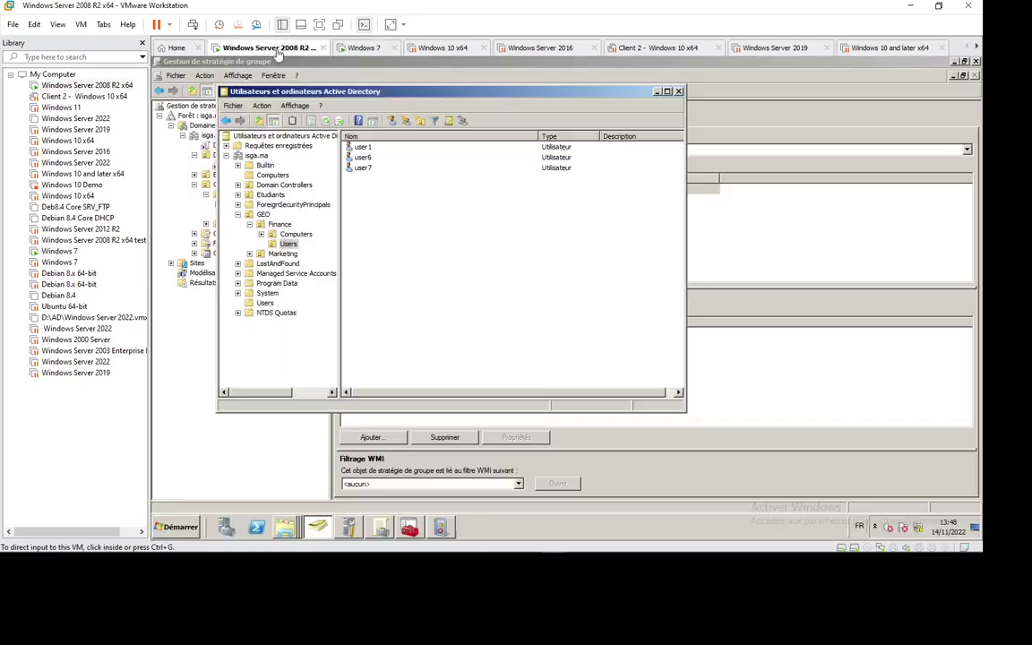
- Reopen user1's Horaires d'accès schedule from the Compte tab of its properties
click(358, 148)
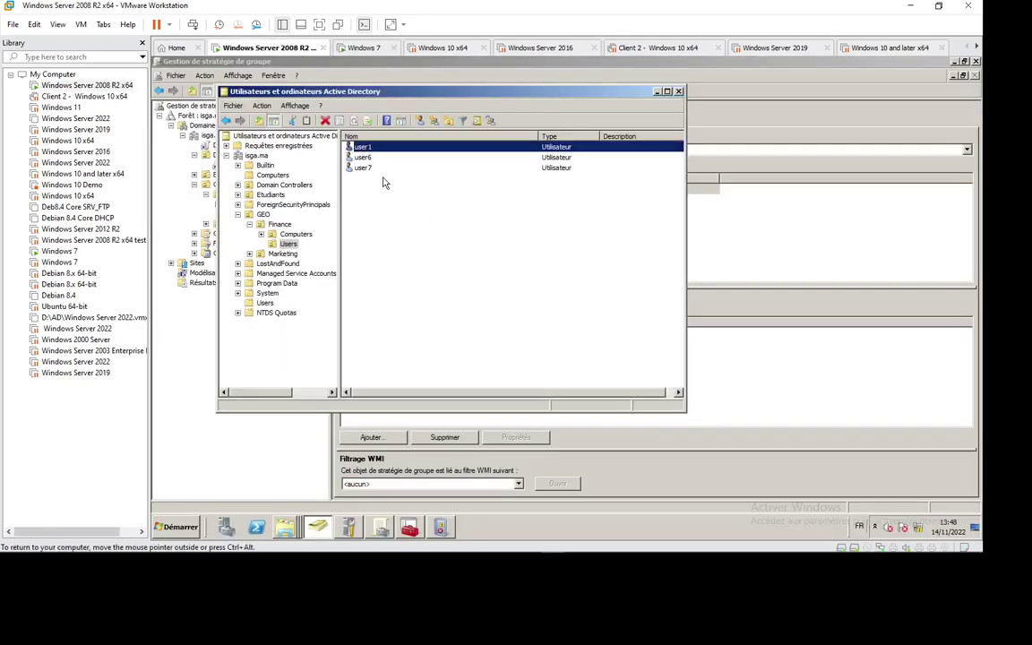
double_click(360, 147)
click(392, 143)
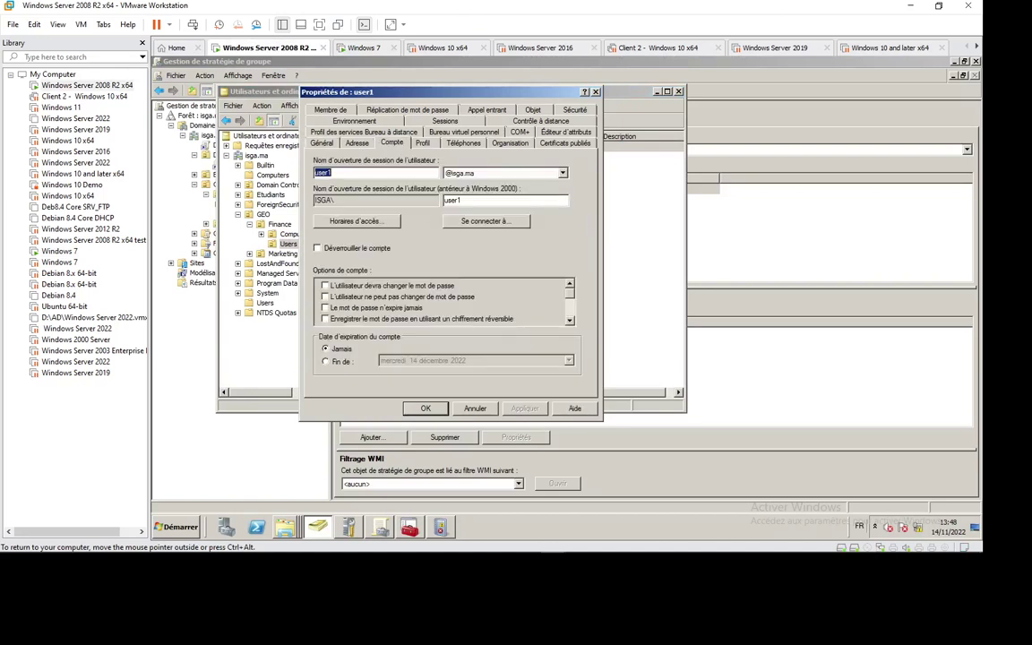
click(349, 222)
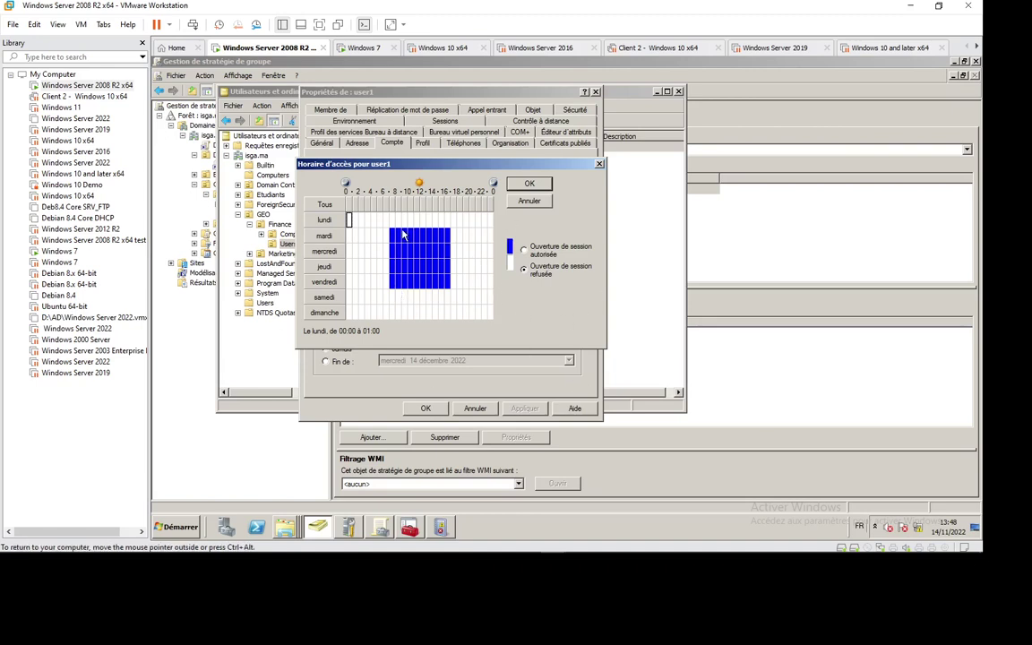
- Permit user1 logon on Monday 07:00–17:00, save it, and return to the Windows 7 client
drag(391, 215, 446, 224)
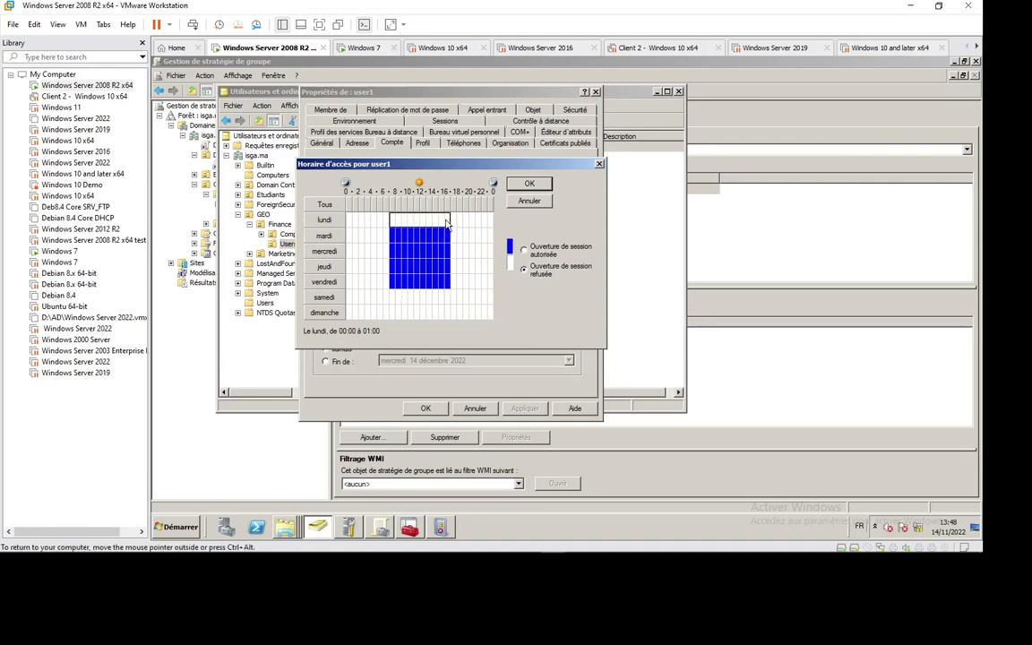
click(524, 249)
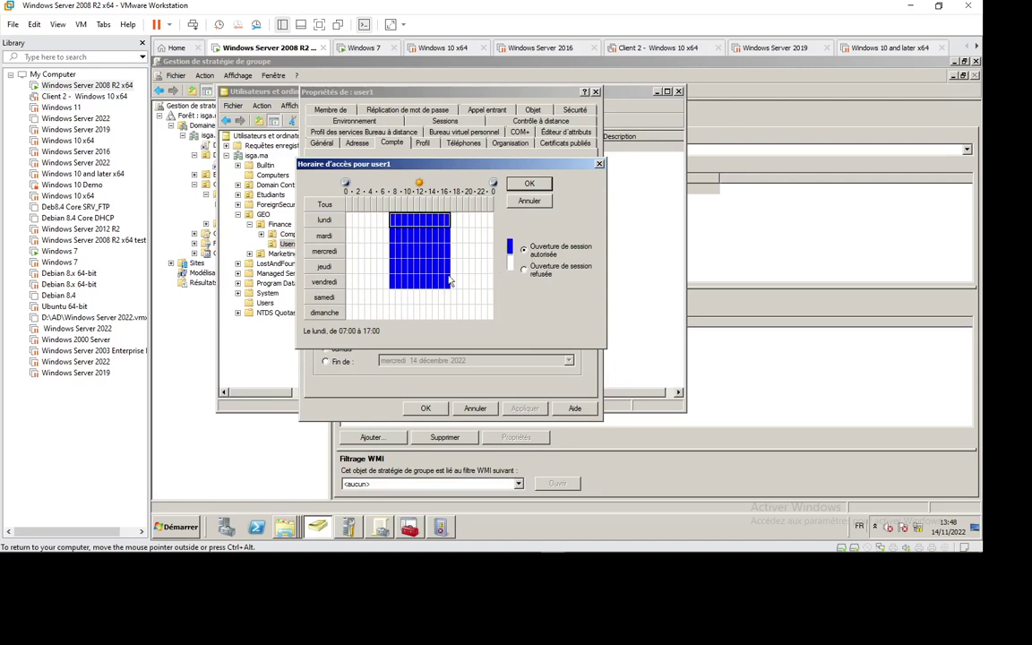
click(527, 183)
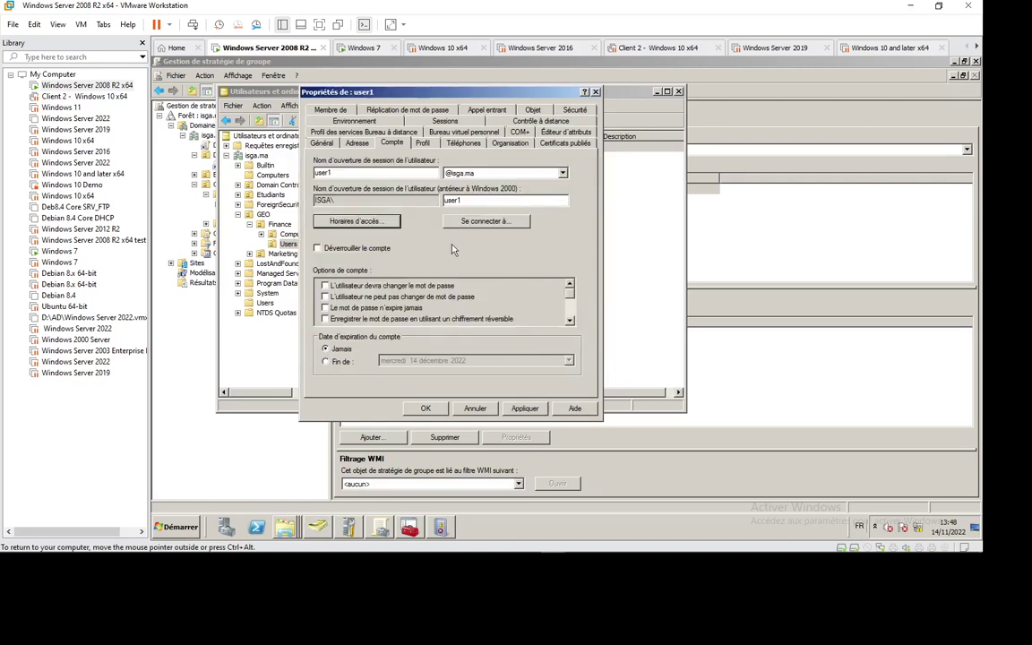
click(466, 409)
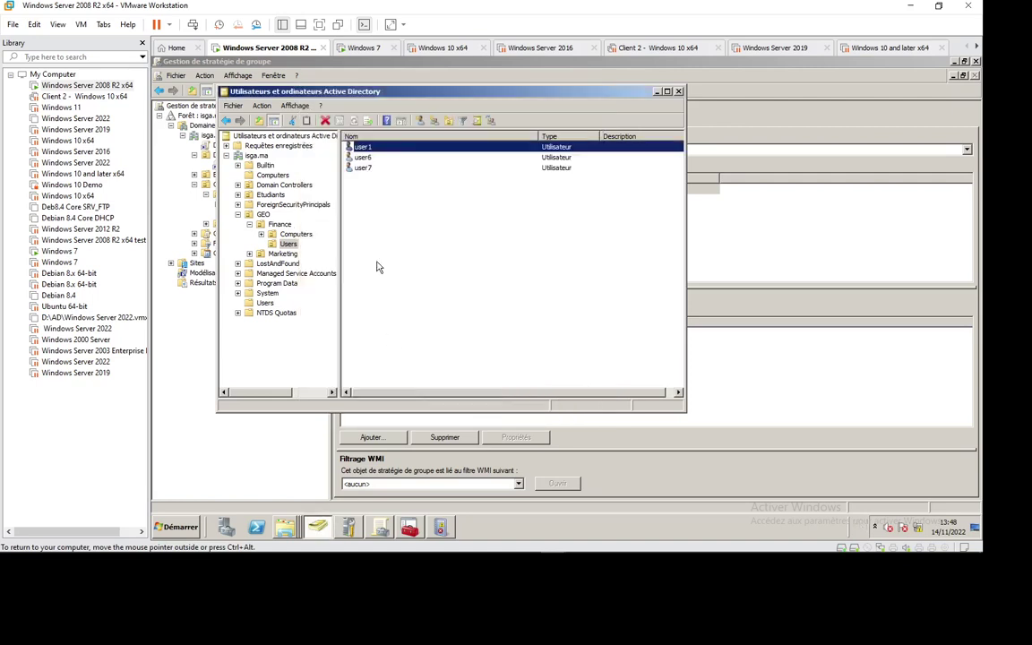
click(365, 48)
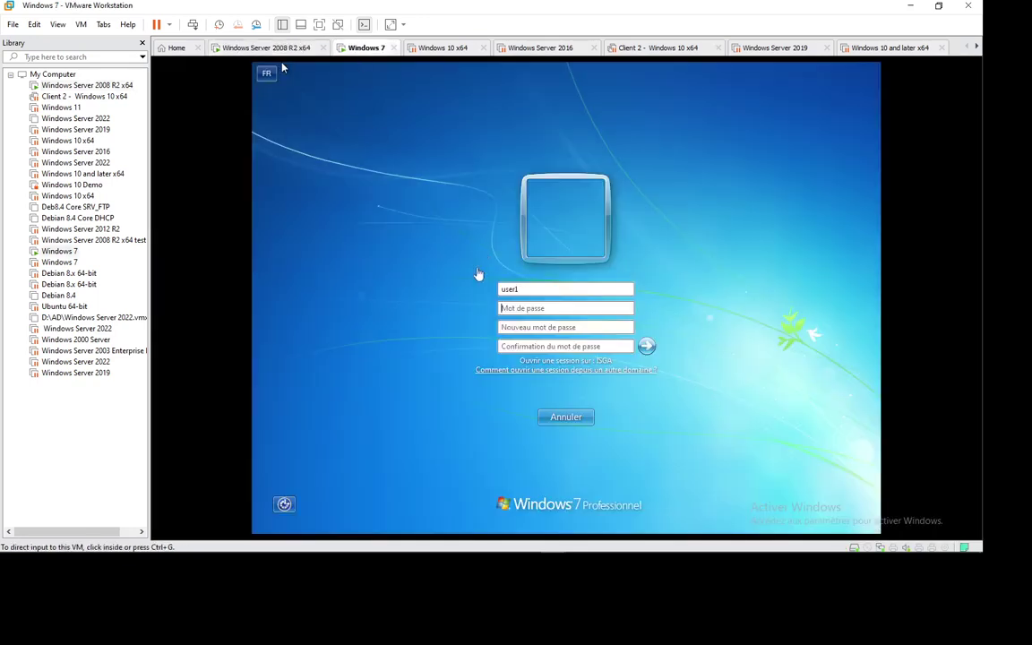
- Change user1's password by entering the old password and a new one twice, then acknowledge the confirmation
click(516, 308)
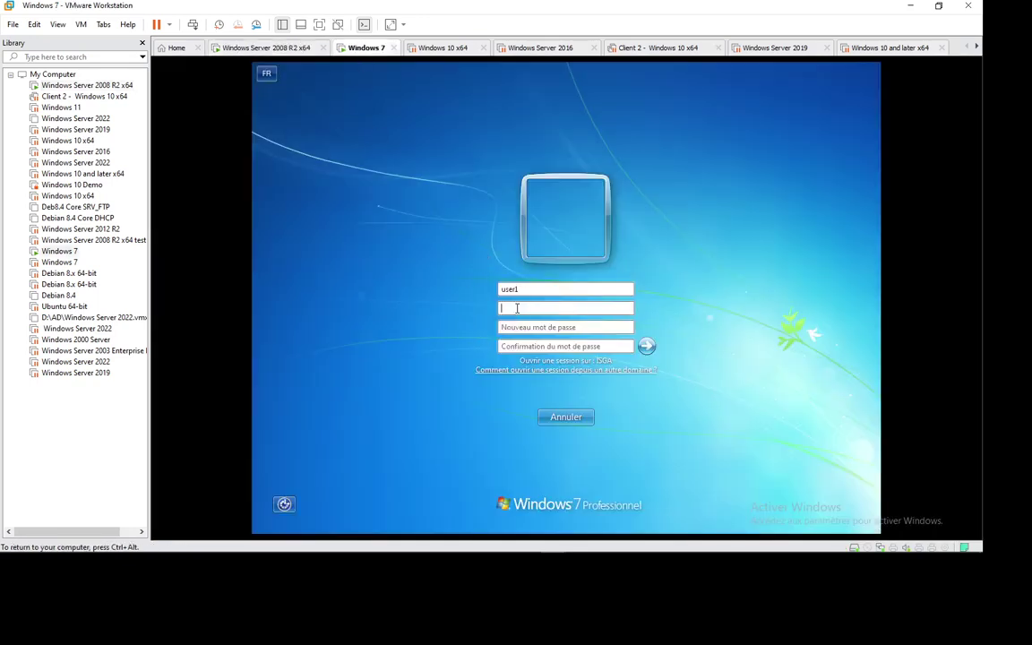
text(12345678)
click(565, 327)
text(12345678)
key(Tab)
text(12345678)
key(Return)
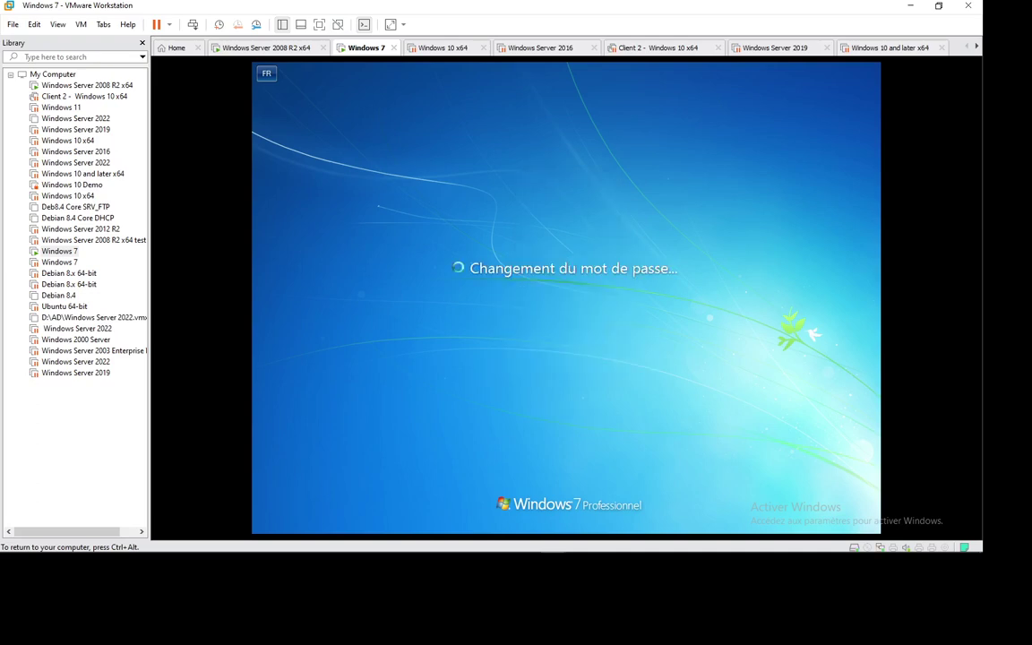
key(Return)
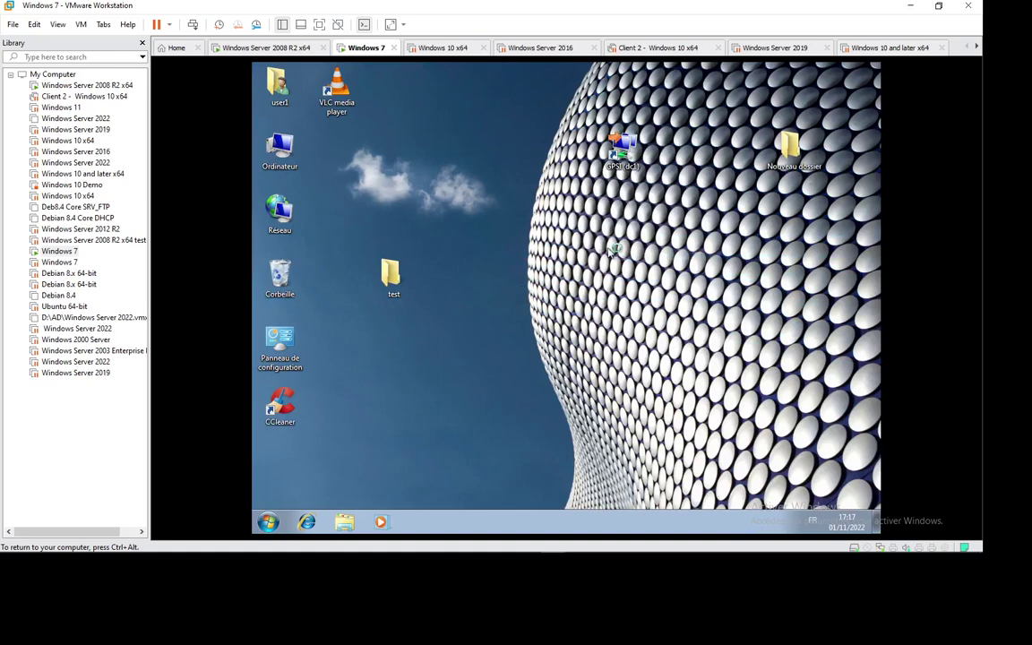
- Refresh user1's Windows 7 desktop several times via the Actualiser context-menu command
right_click(546, 222)
click(641, 285)
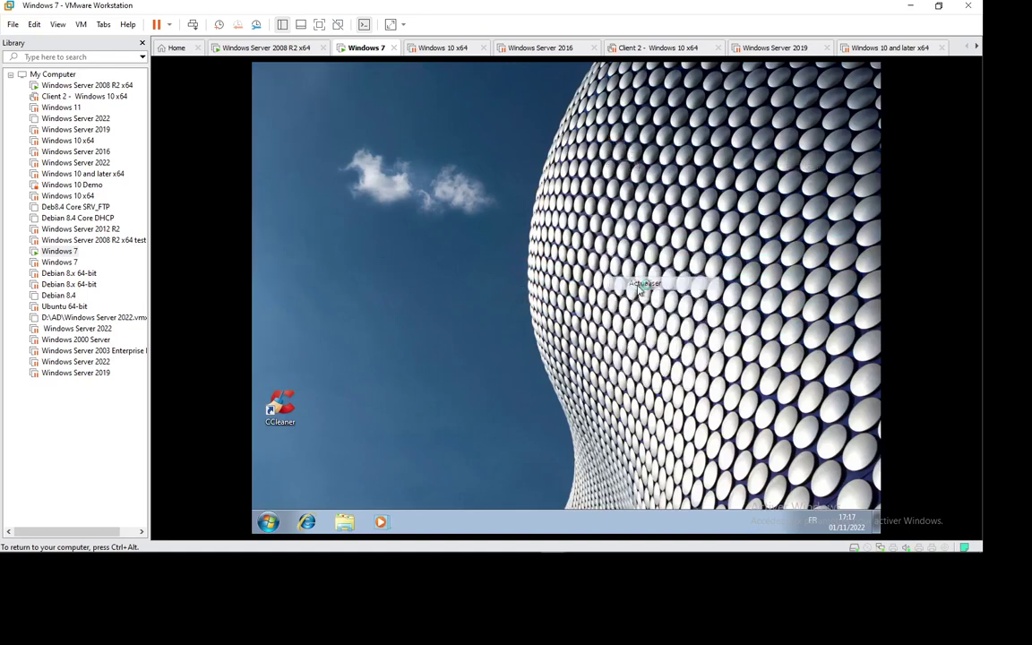
right_click(560, 231)
click(596, 277)
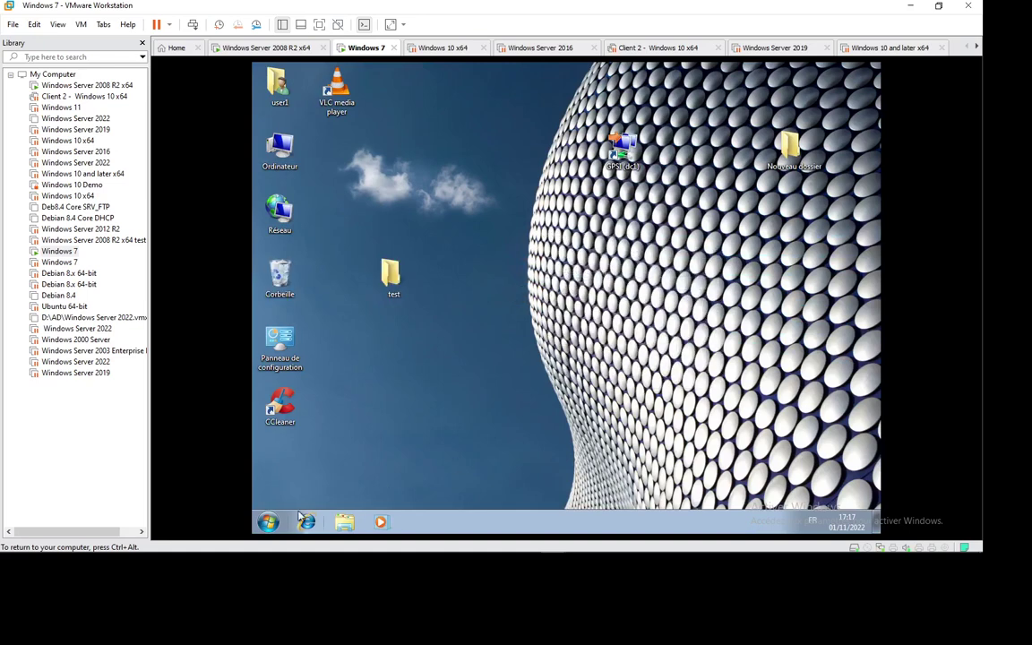
right_click(500, 254)
click(542, 289)
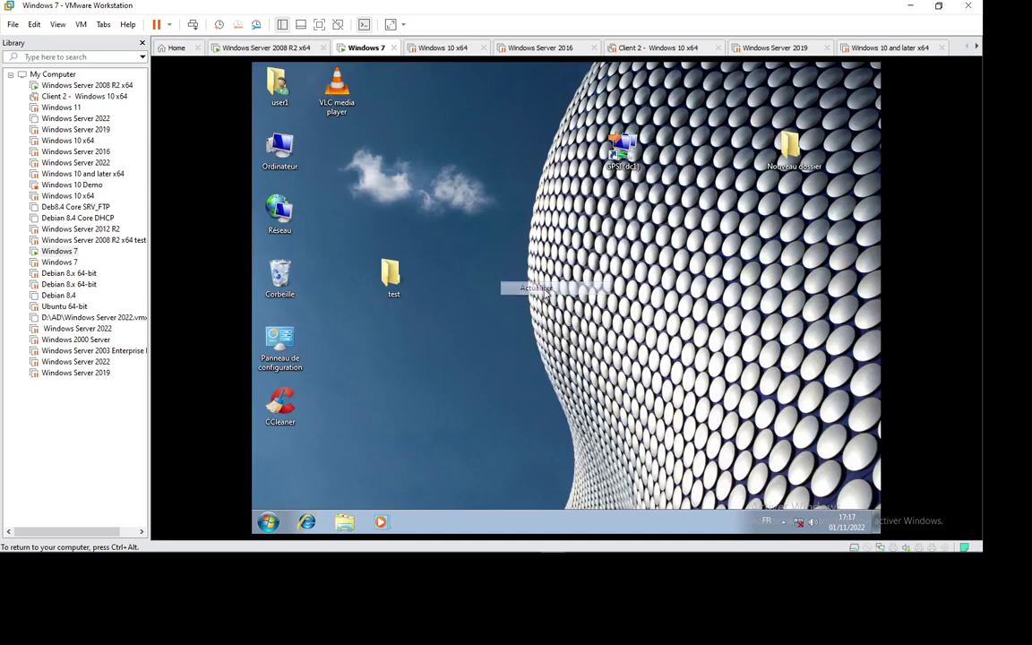
right_click(456, 255)
click(482, 288)
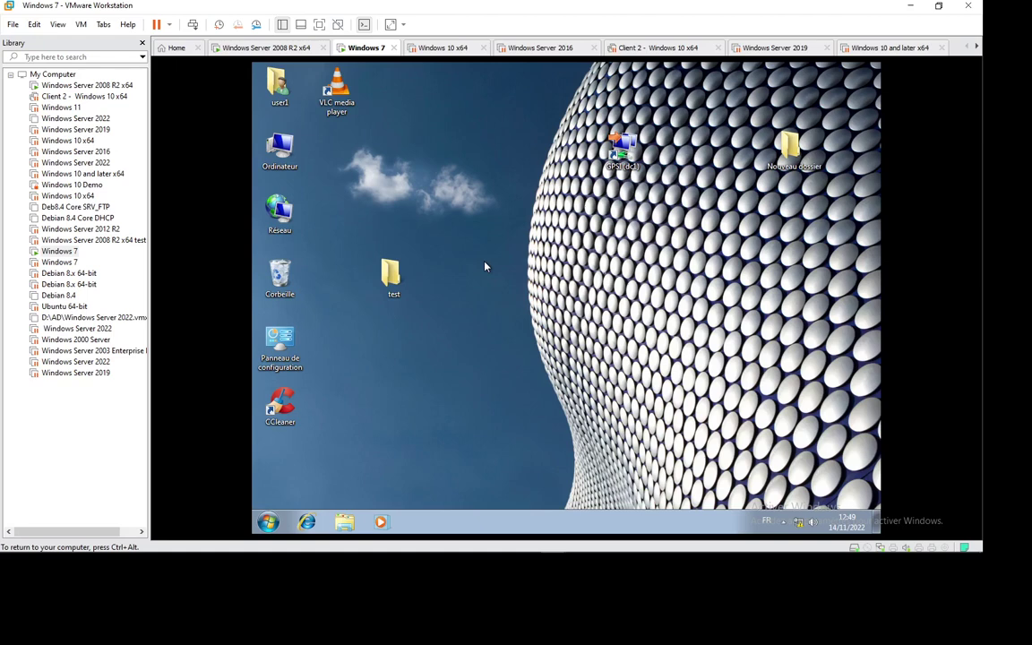
- Switch to the Windows Server 2008 R2 machine and show the hidden notification-area icons
click(260, 47)
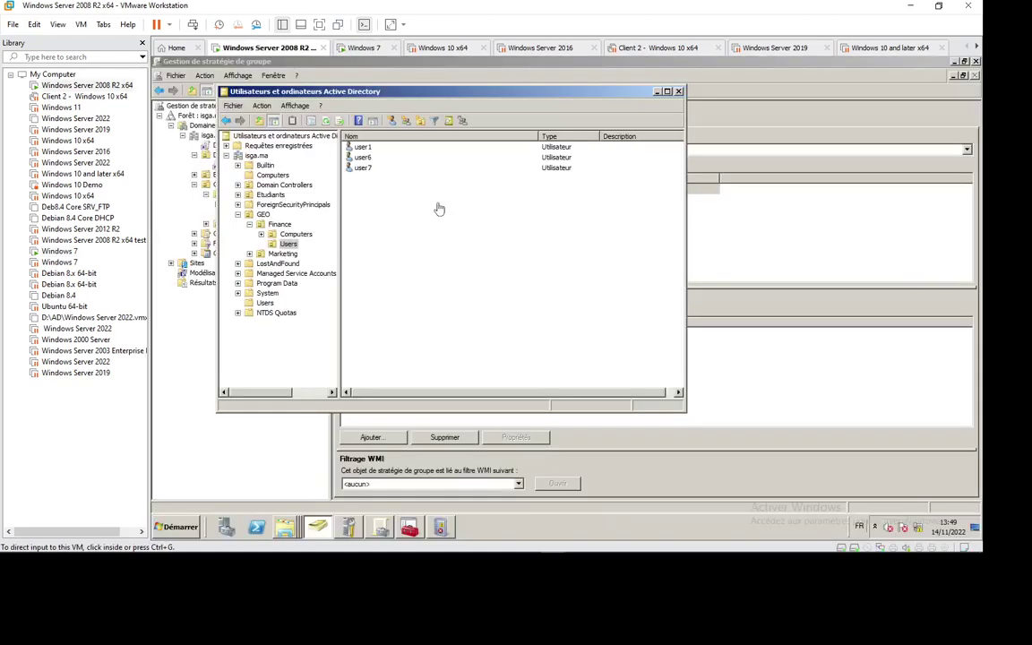
mouse_move(806, 548)
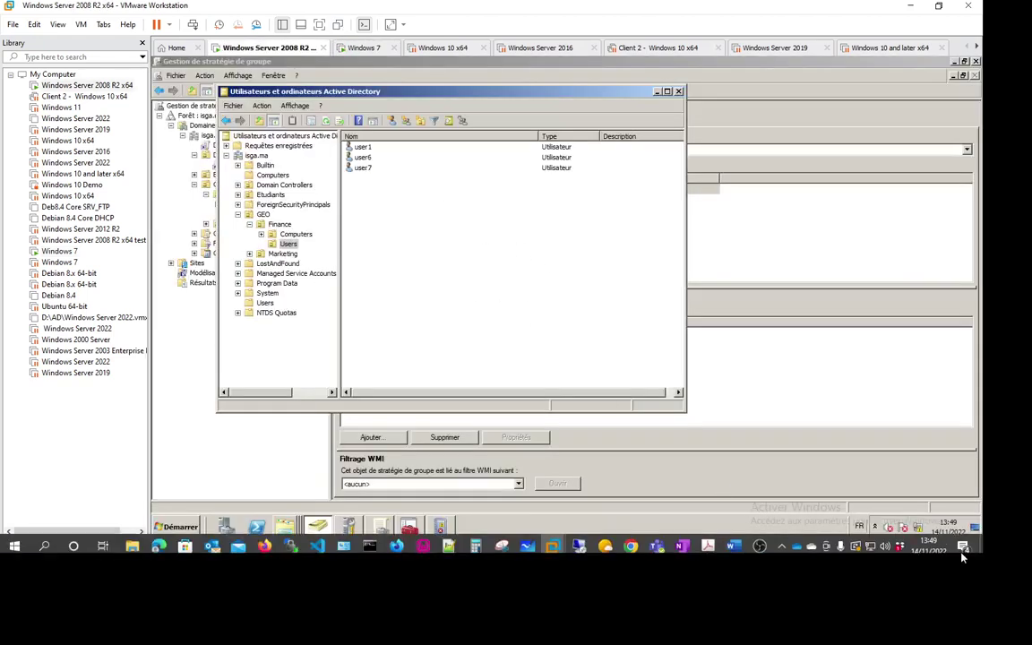
click(781, 540)
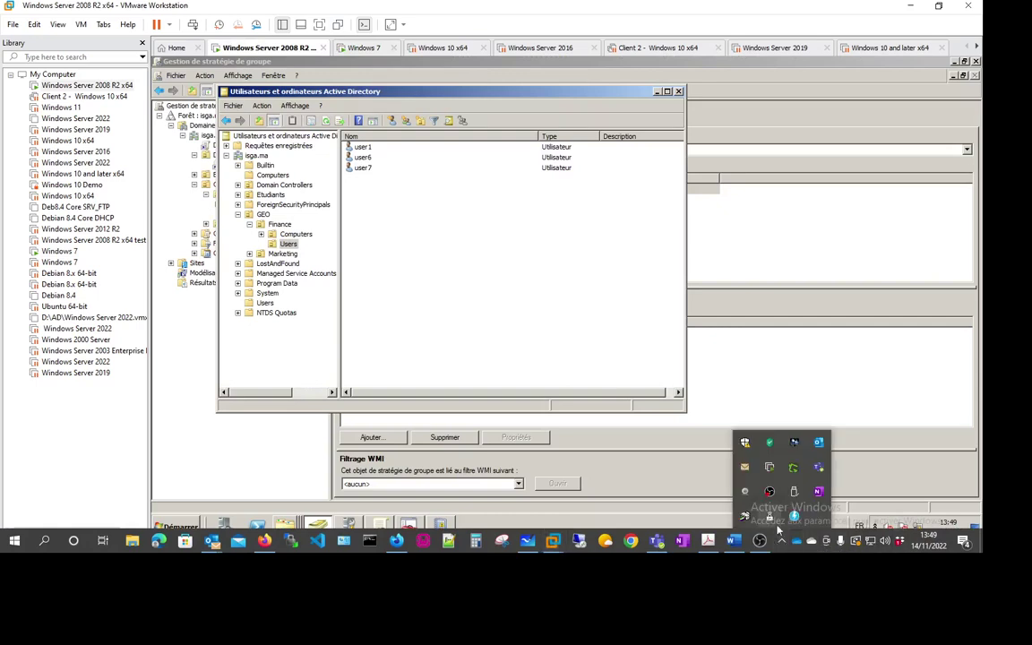